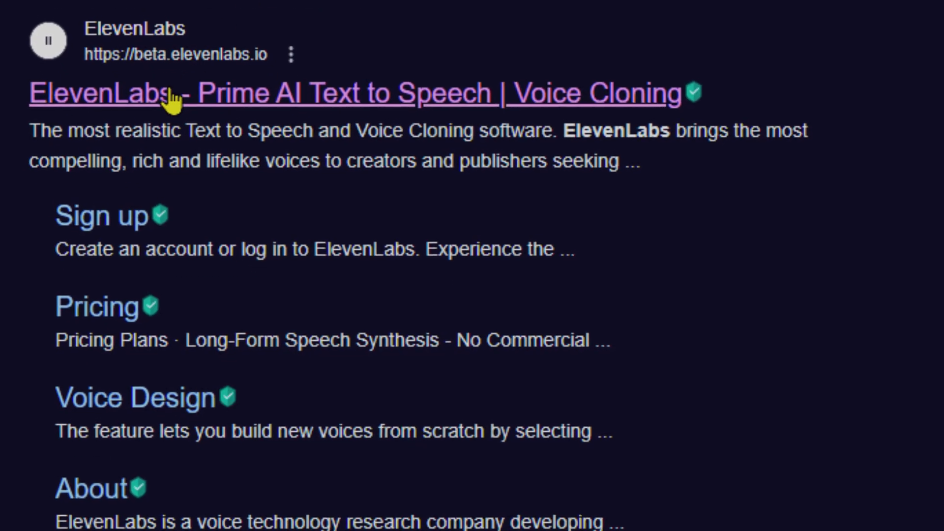
- Open the ElevenLabs website from the search results
left_click(172, 93)
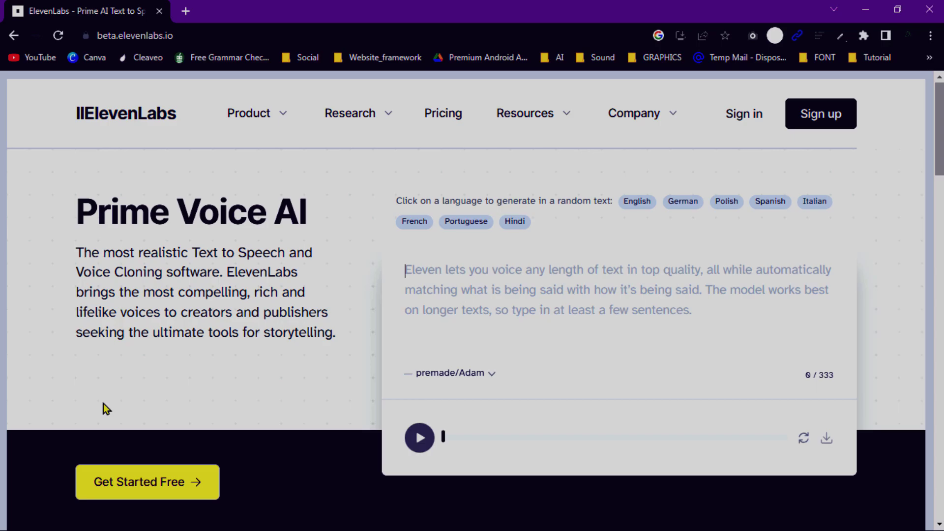
- Sign in to ElevenLabs with the account e-mail address and password
left_click(747, 116)
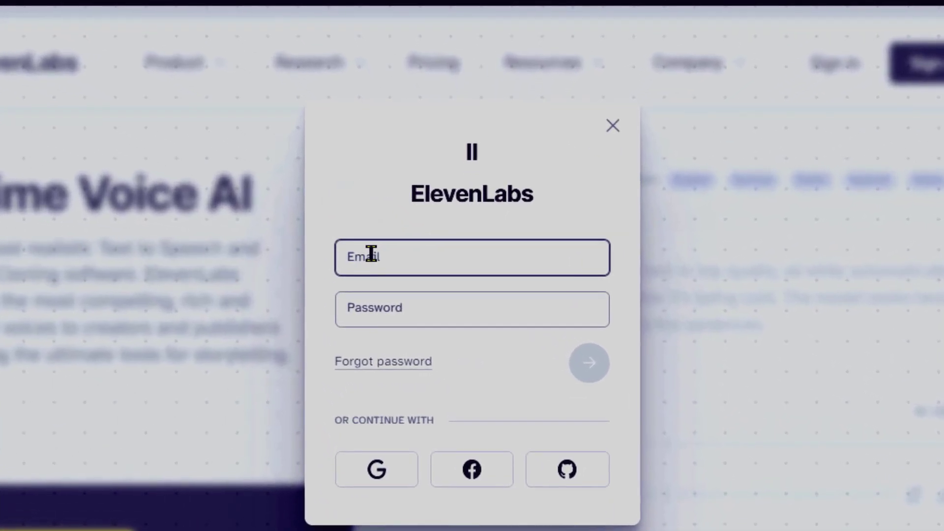
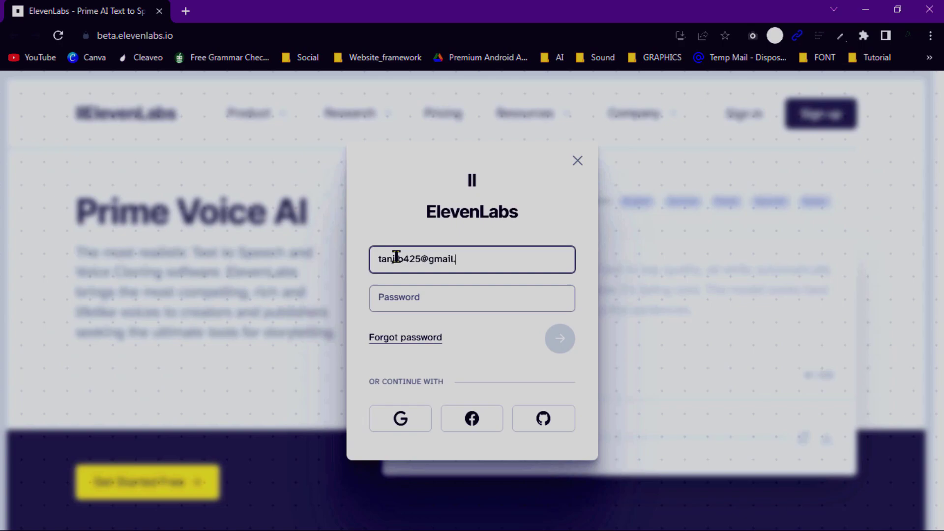
left_click(405, 296)
type("•••••••••")
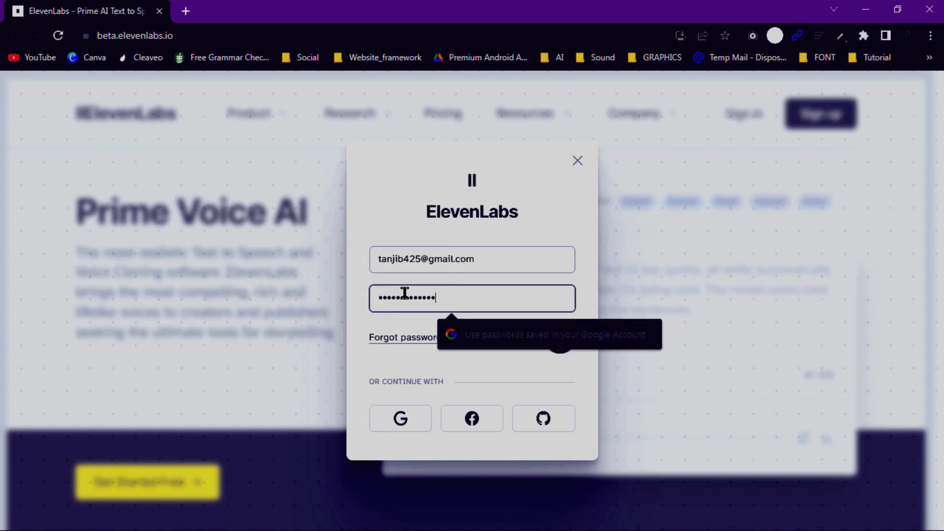
key("Return")
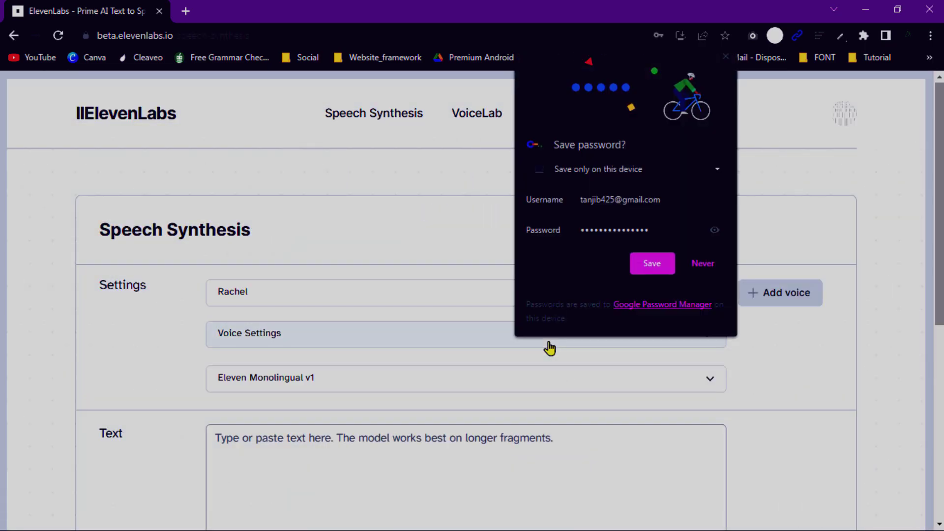
- Decline Chrome's save-password offer and glance at the voice list without changing it
left_click(703, 266)
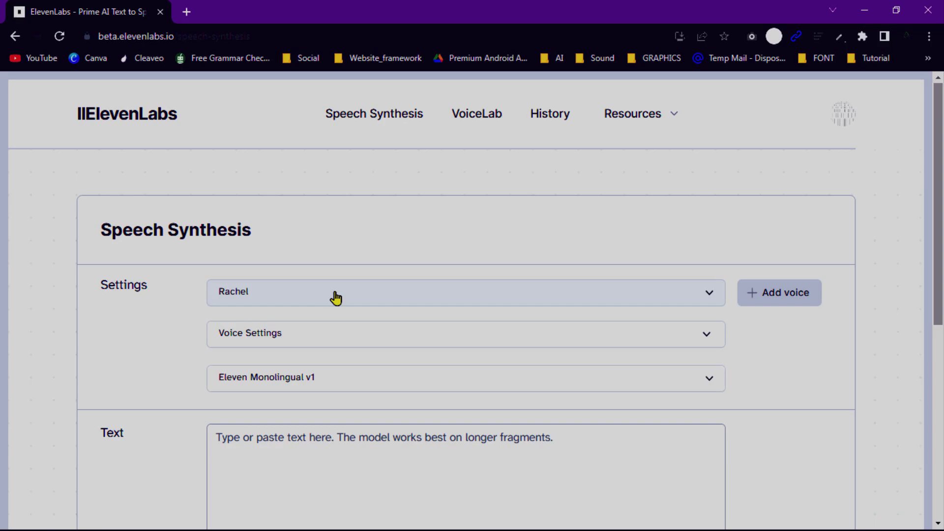
left_click(336, 297)
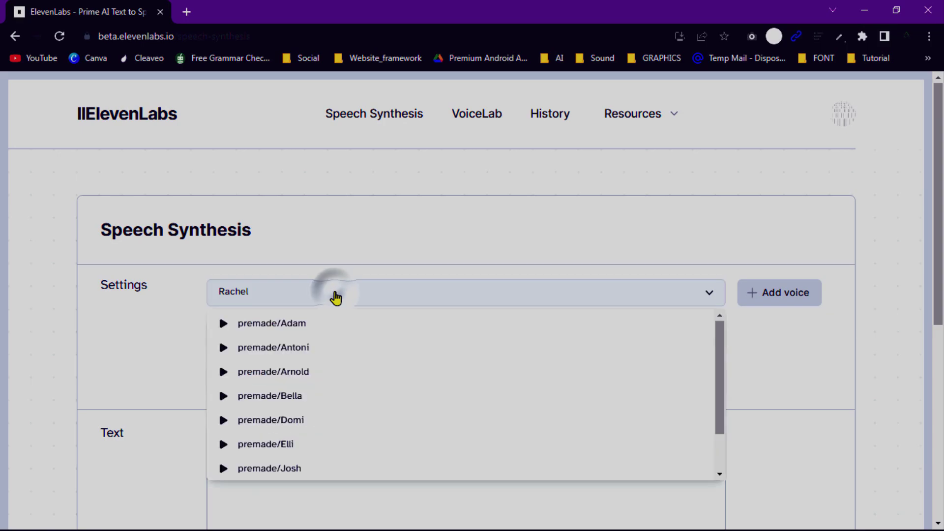
left_click(336, 298)
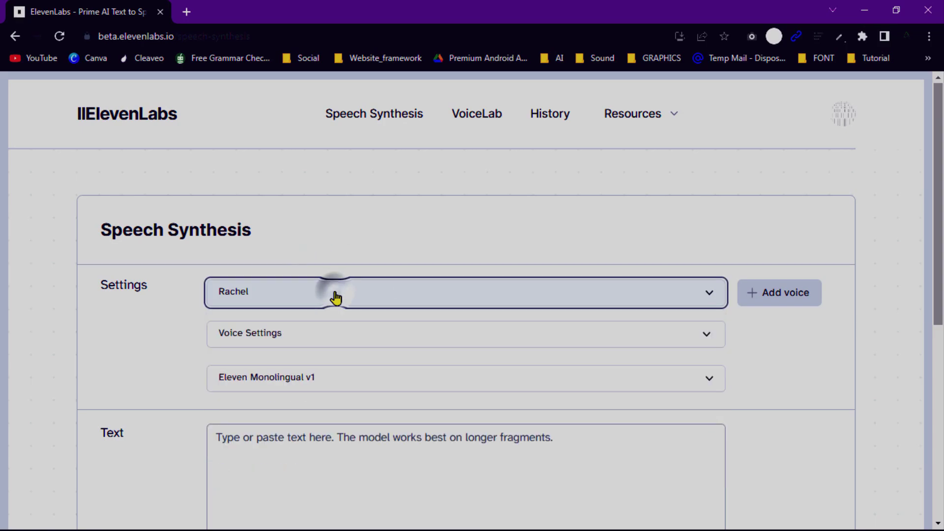
scroll(335, 296, "down", 5)
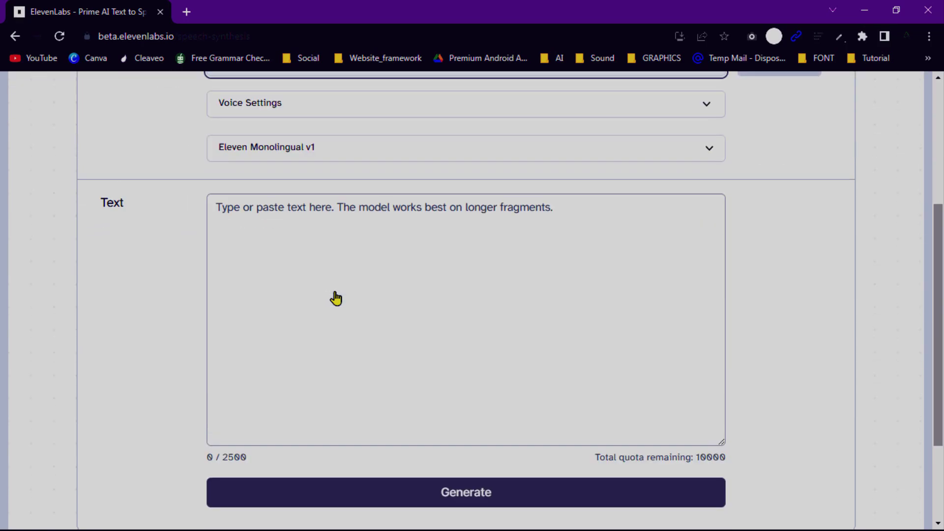
- Select the tutorial paragraphs in FIGMA.docx to copy into the empty Text box
left_click(284, 216)
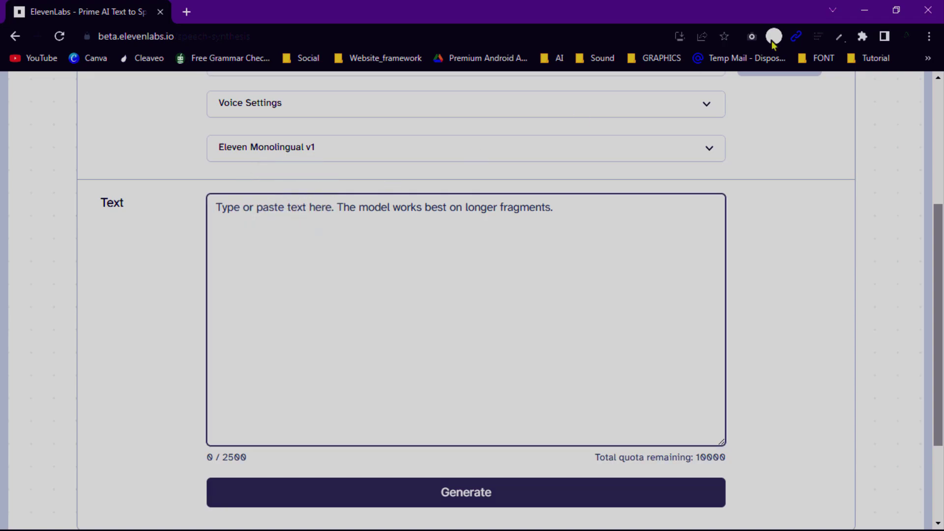
left_click(864, 10)
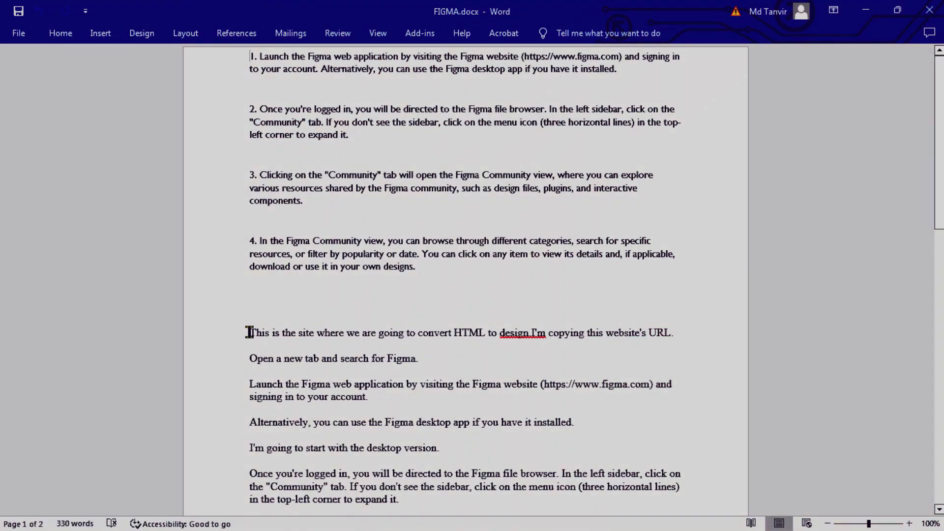
left_click_drag(250, 332, 415, 516)
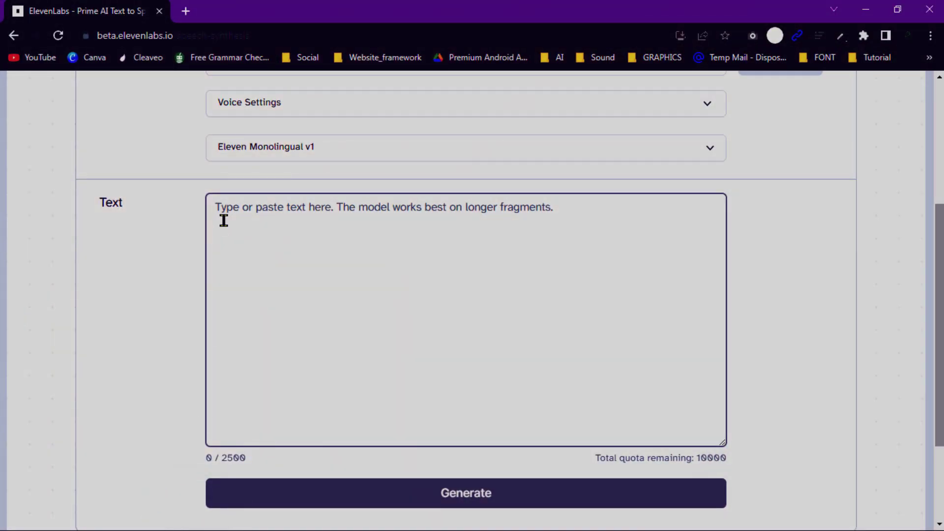
- Paste the copied tutorial text into the Text box
key("ctrl+v")
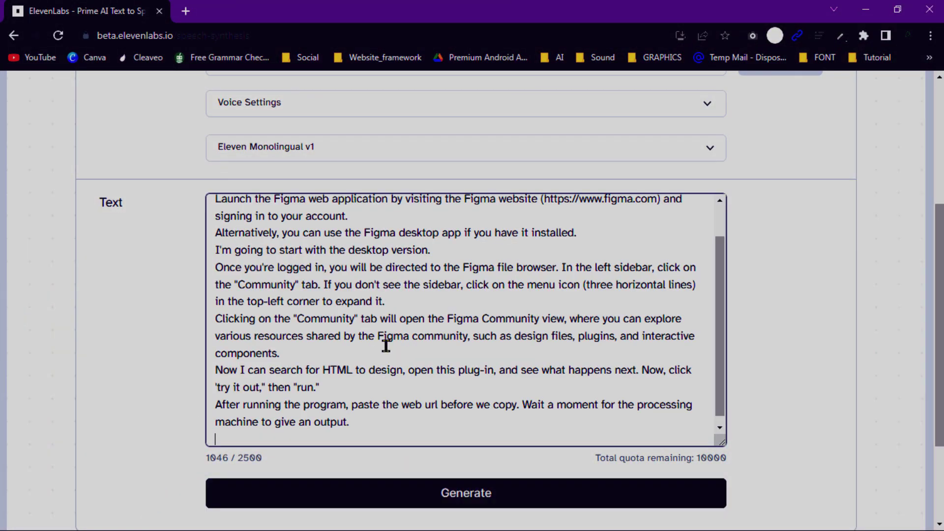
scroll(386, 347, "up", 1)
scroll(809, 322, "up", 5)
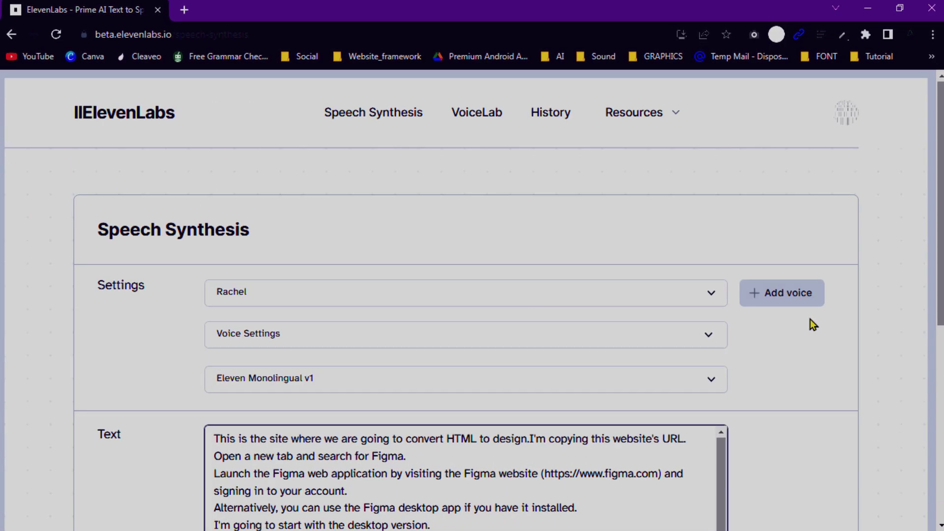
- Preview the premade/Adam voice and select it as the speaking voice
left_click(694, 305)
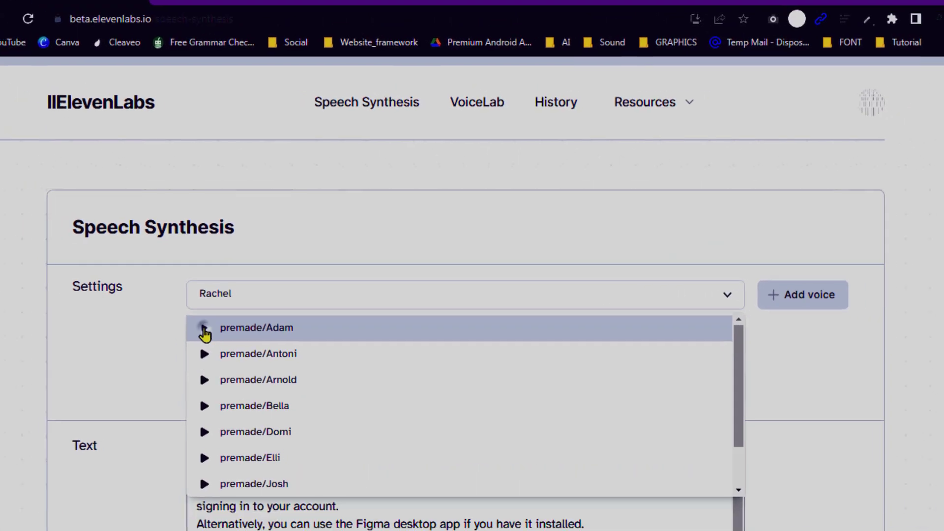
left_click(204, 328)
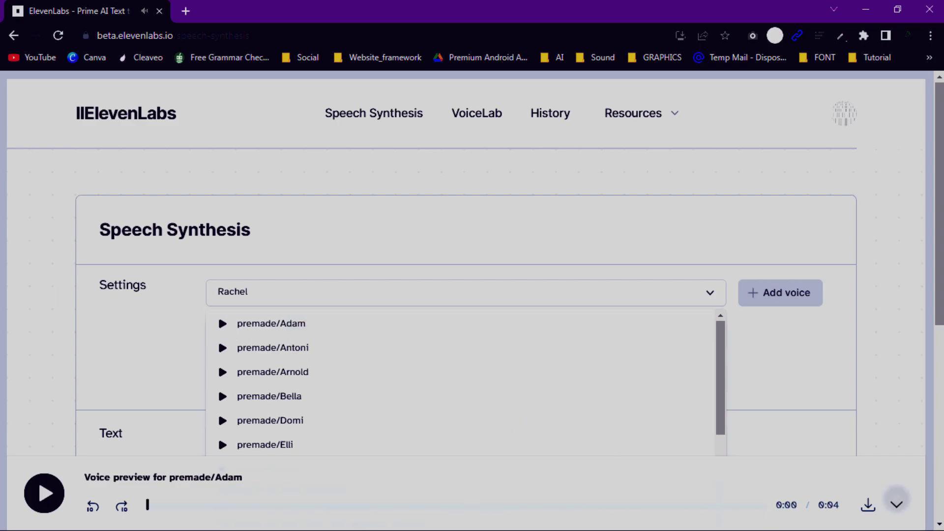
left_click(799, 356)
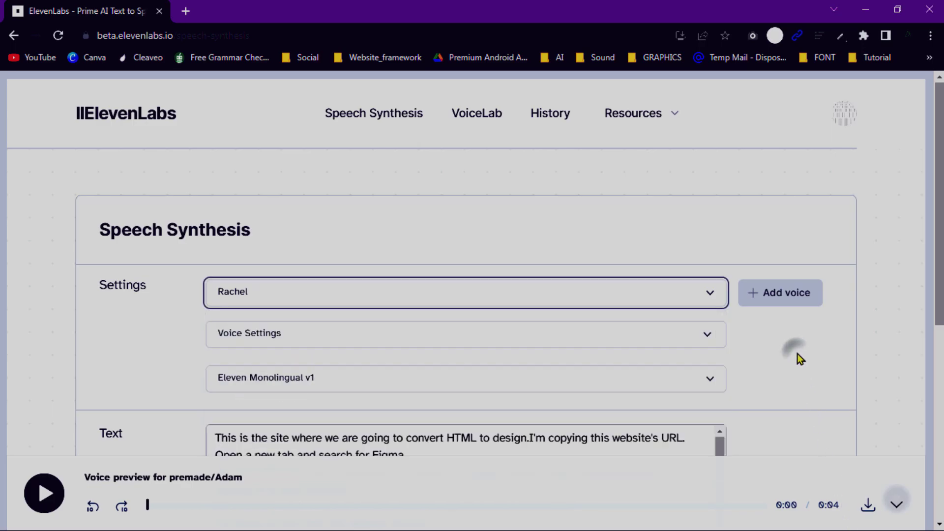
left_click(695, 292)
left_click(390, 327)
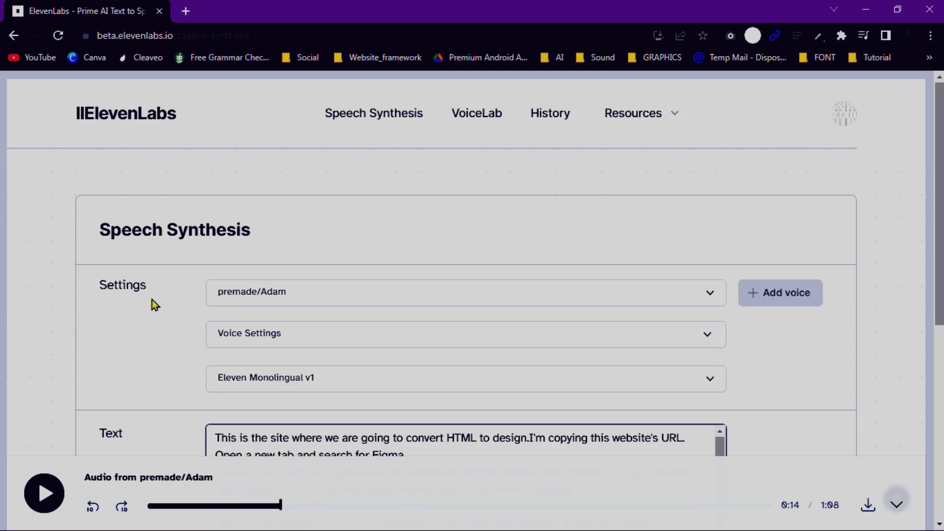
- Raise Stability from 75% to 77% and Clarity + Similarity Enhancement to 77%
left_click(304, 343)
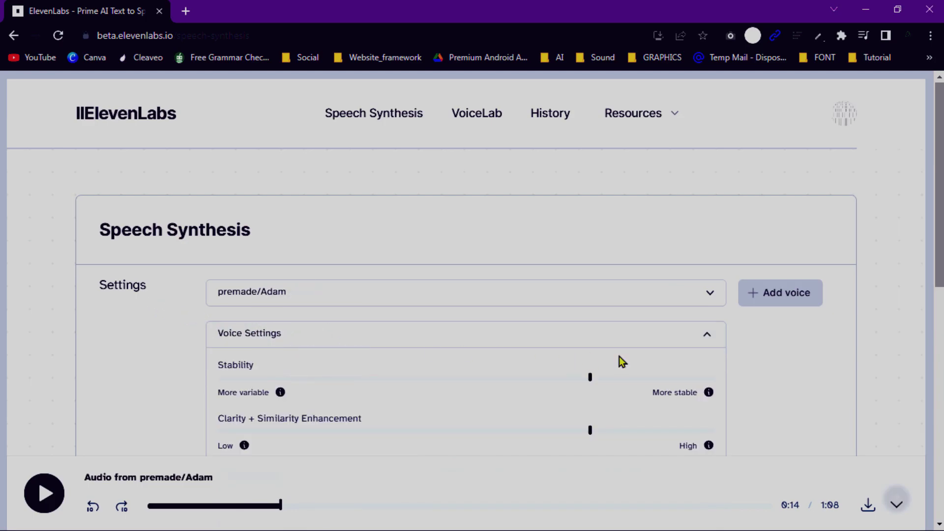
left_click(590, 378)
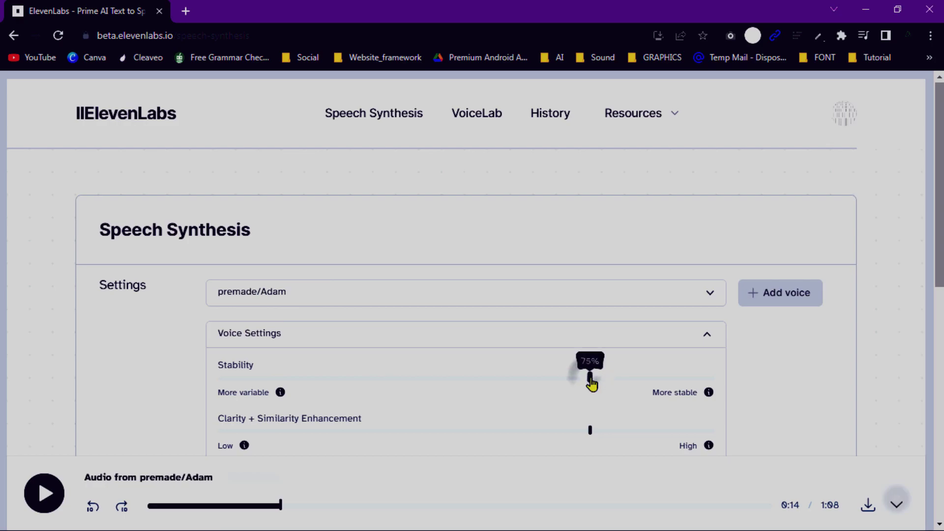
left_click_drag(592, 383, 598, 385)
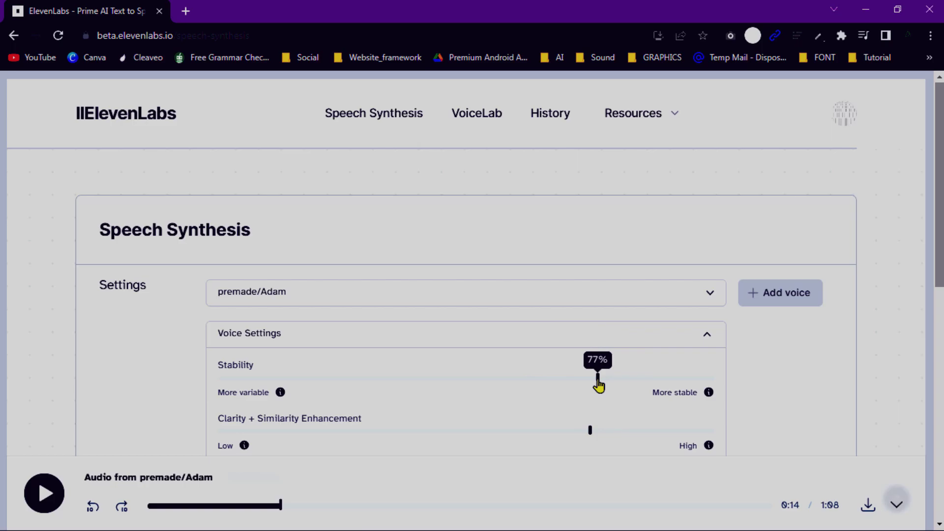
left_click(591, 432)
left_click_drag(590, 433, 598, 436)
scroll(572, 437, "down", 5)
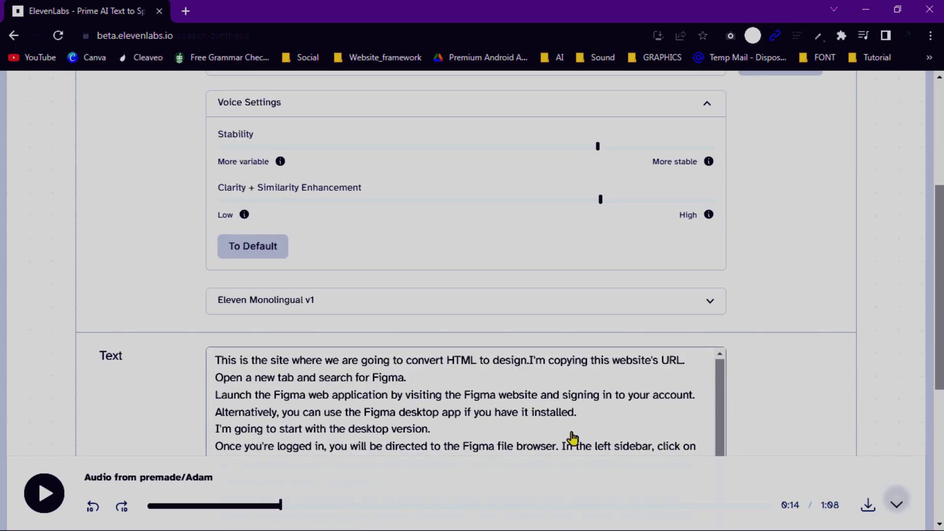
left_click(386, 309)
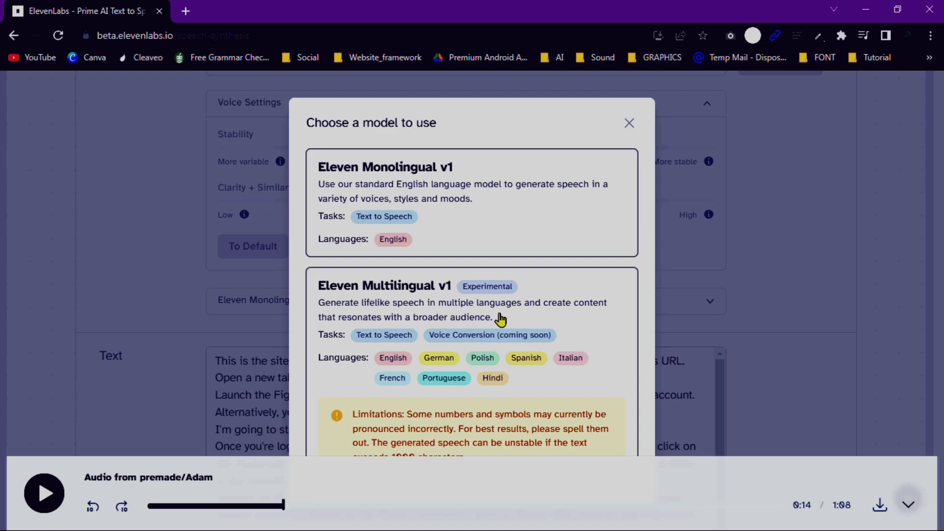
- Keep Eleven Monolingual v1, generate speech from the tutorial text, and play it
left_click(629, 123)
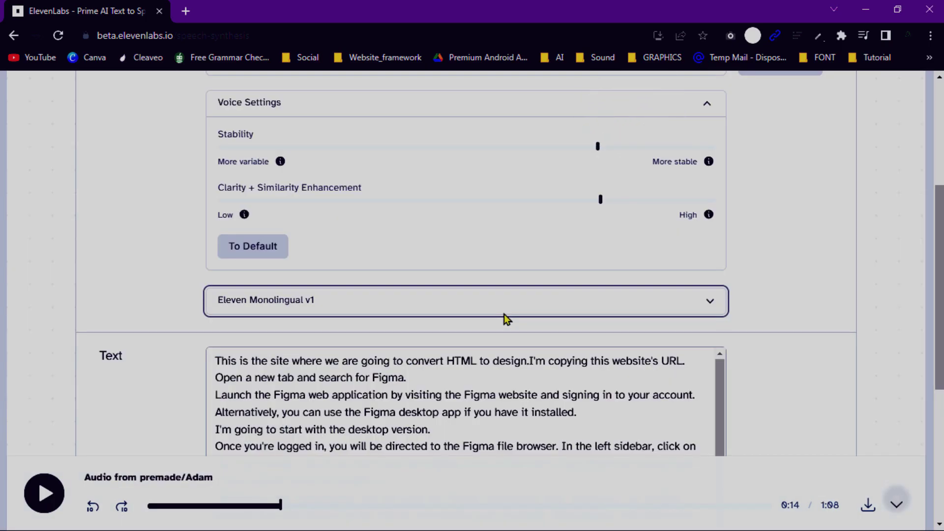
scroll(509, 318, "down", 5)
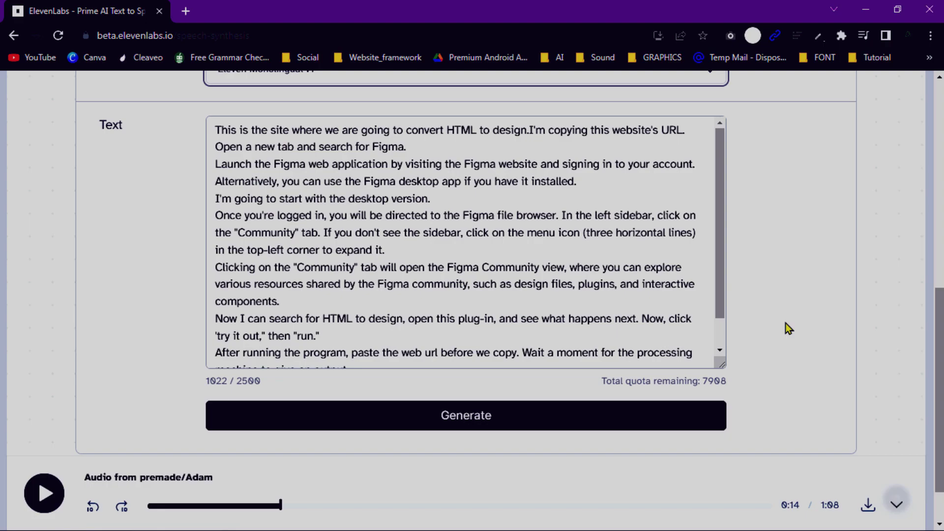
scroll(788, 328, "down", 1)
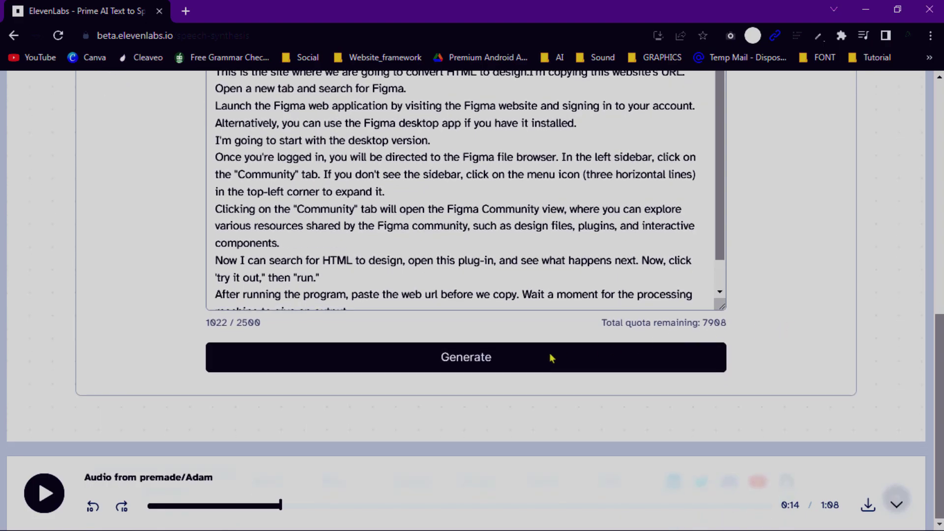
left_click(438, 369)
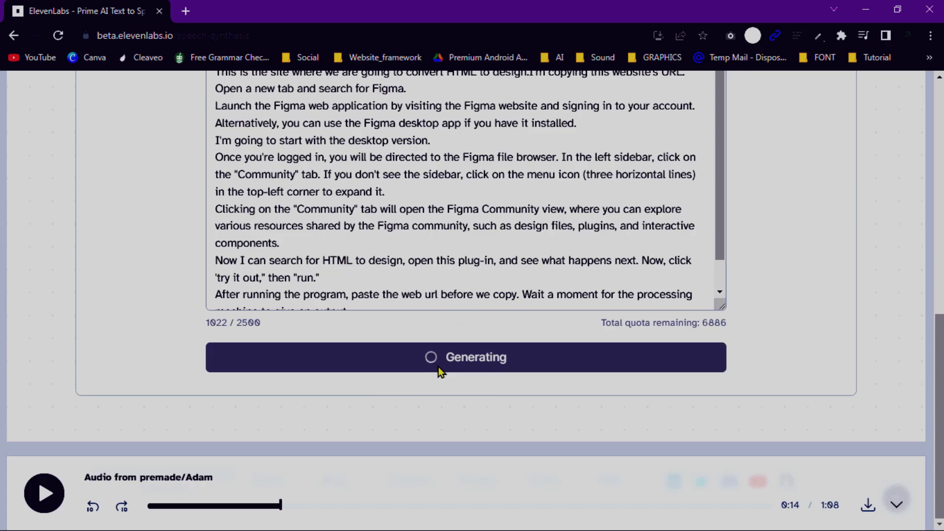
scroll(795, 312, "up", 2)
scroll(796, 318, "up", 2)
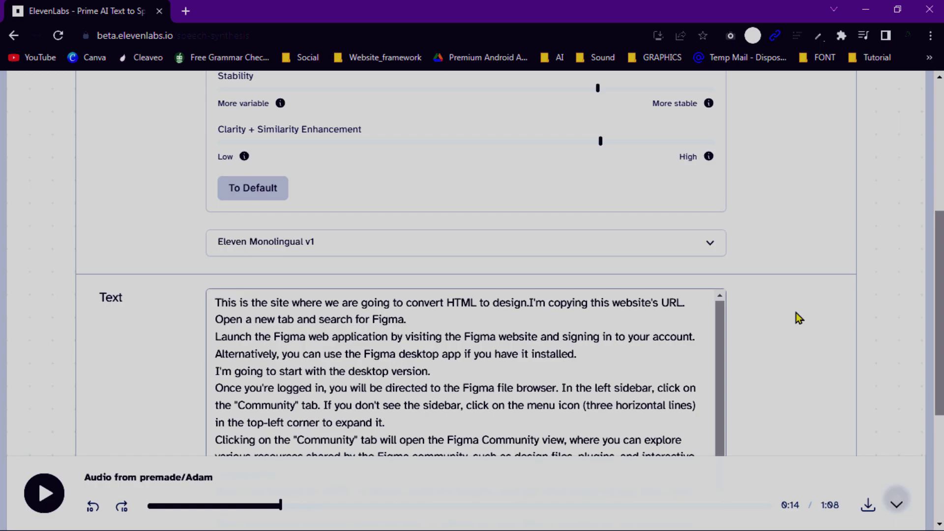
key("space")
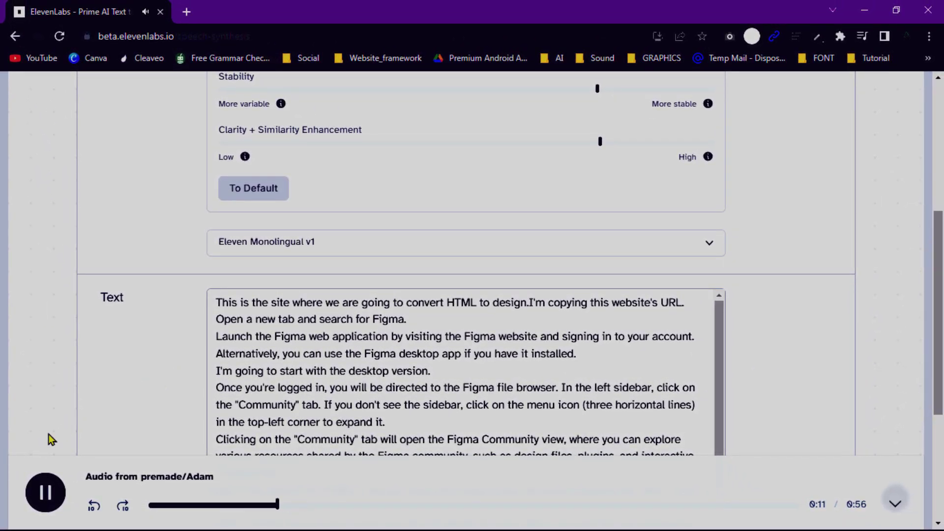
- Pause the premade/Adam clip at 0:14
left_click(50, 494)
scroll(792, 376, "down", 5)
scroll(824, 376, "up", 10)
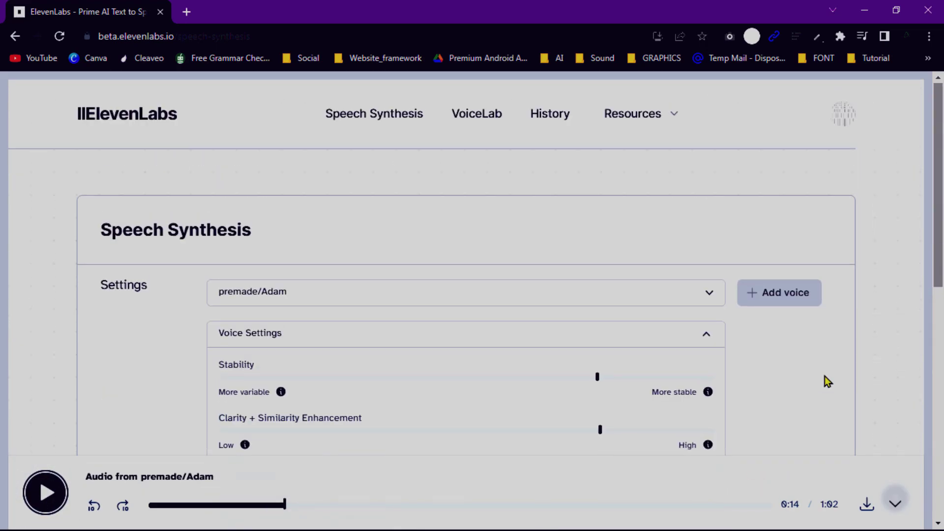
- Download the generated audio as synthesized_audio.mp3 into the Downloads folder
left_click(866, 509)
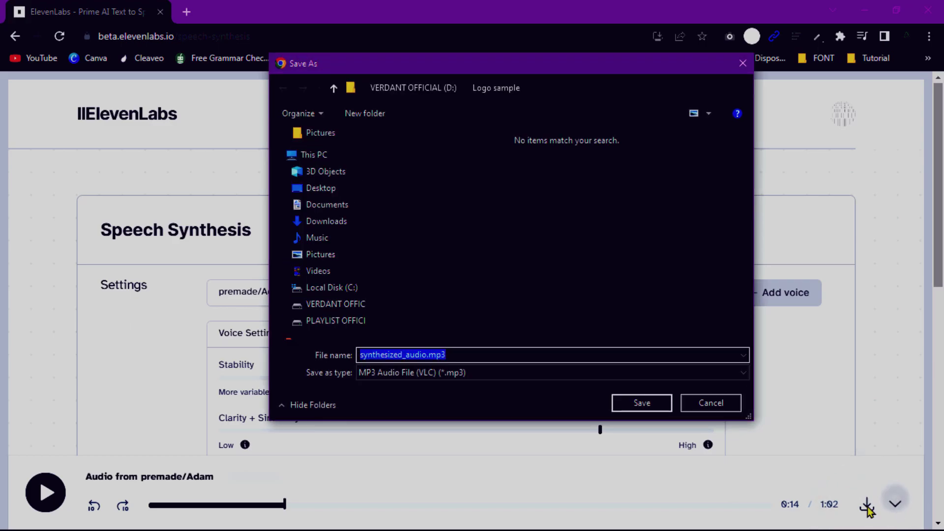
left_click(319, 223)
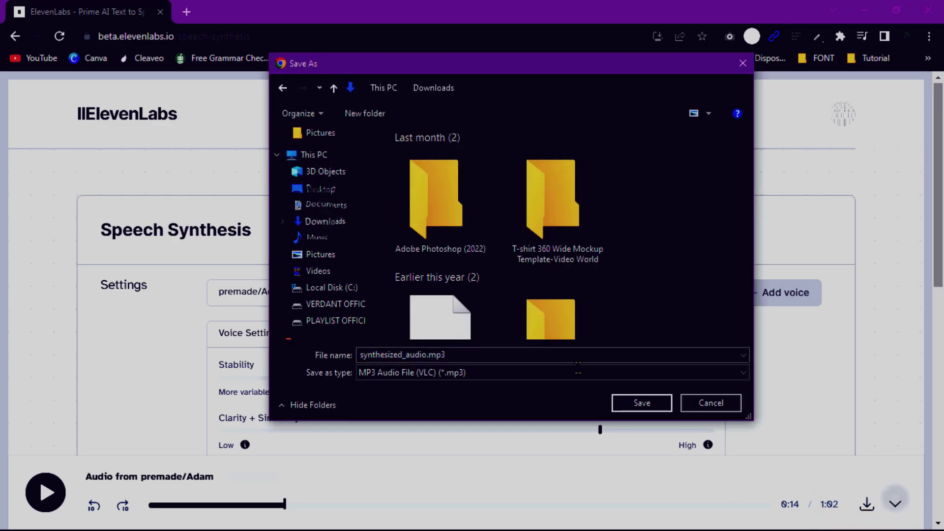
left_click(639, 403)
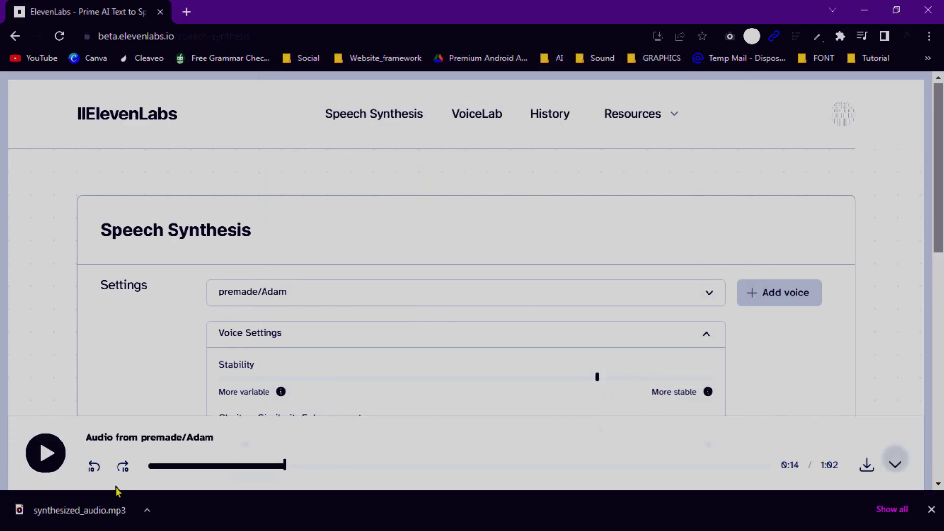
- Play synthesized_audio.mp3 in Media Player, check its volume, then close the player
left_click(91, 514)
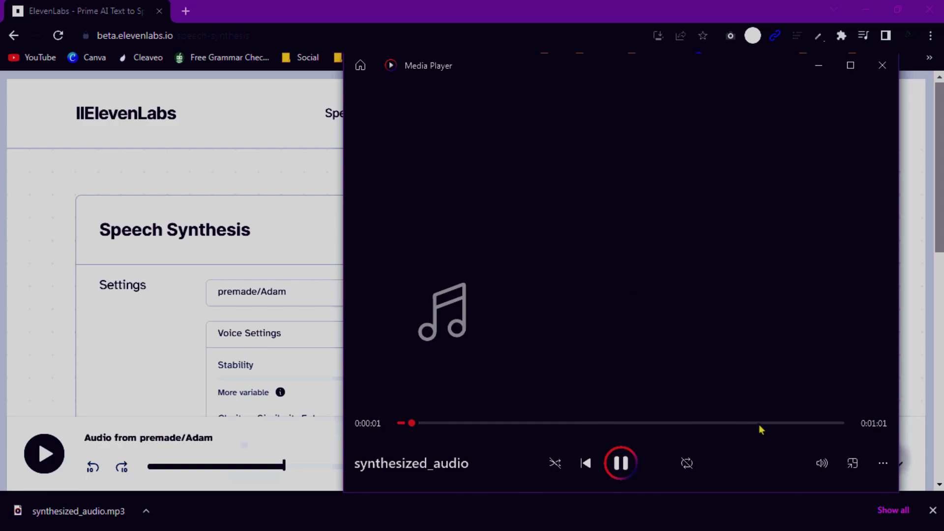
left_click(822, 464)
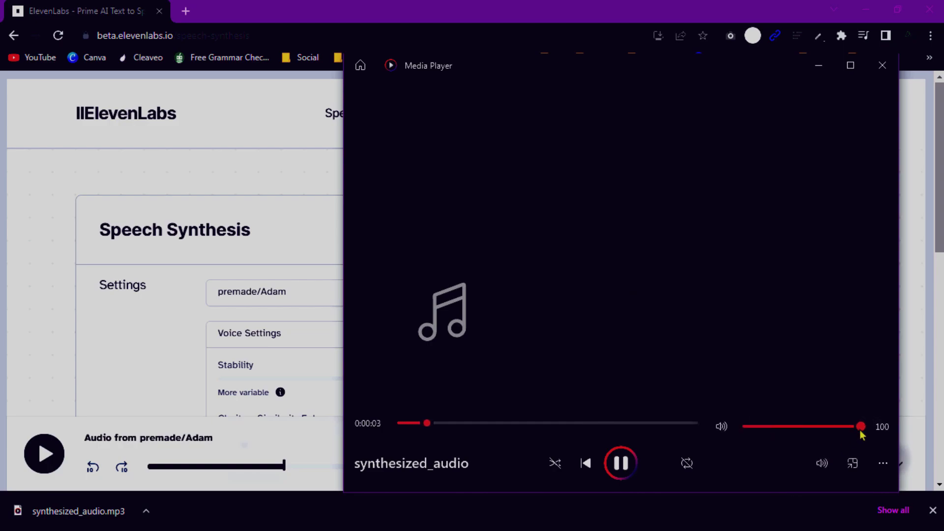
left_click(912, 448)
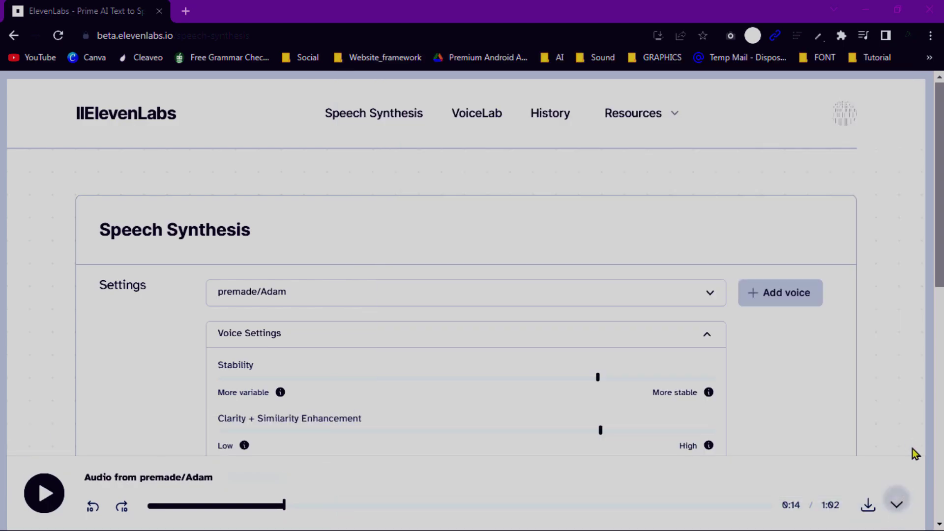
left_click(866, 10)
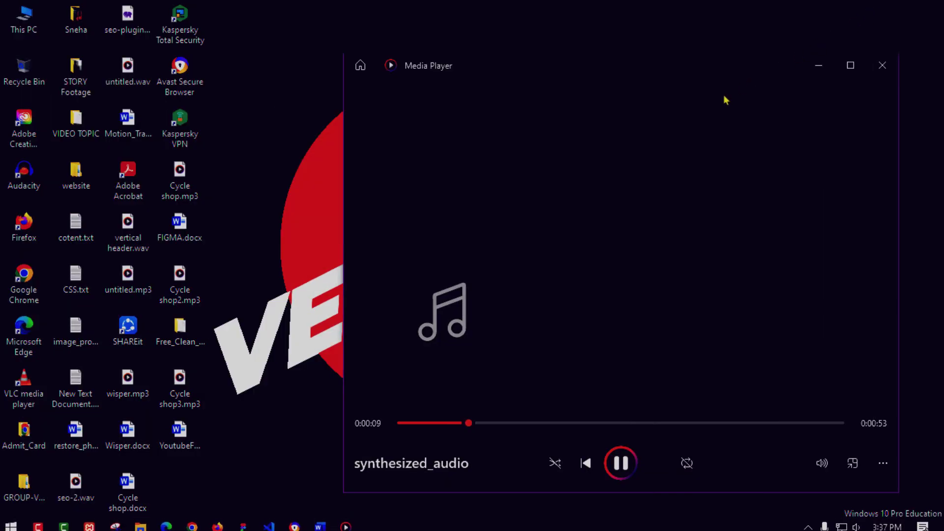
left_click_drag(715, 79, 644, 41)
left_click(809, 39)
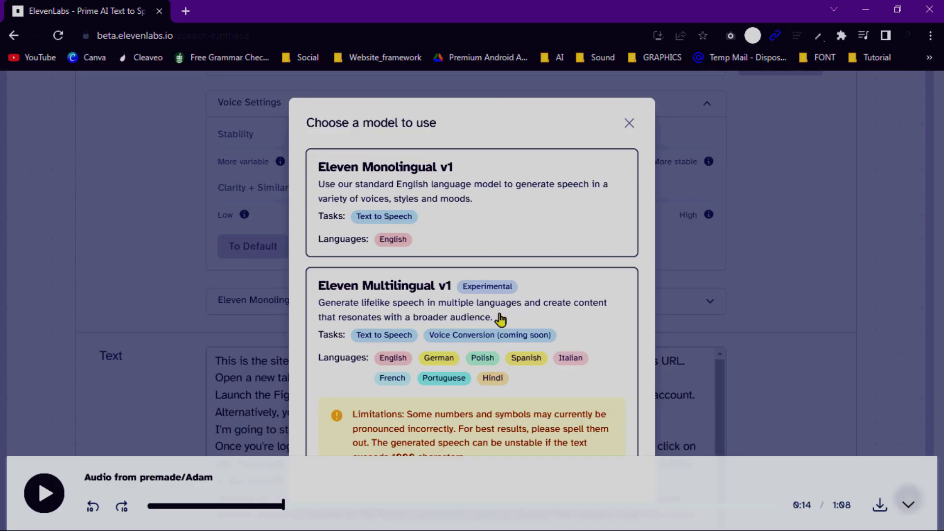
- Close the model dialog, keeping Eleven Monolingual v1
left_click(630, 124)
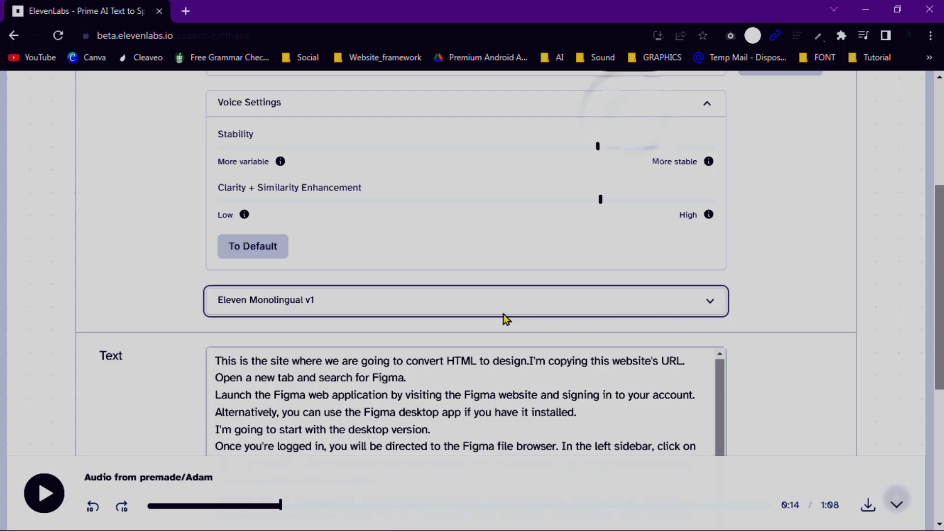